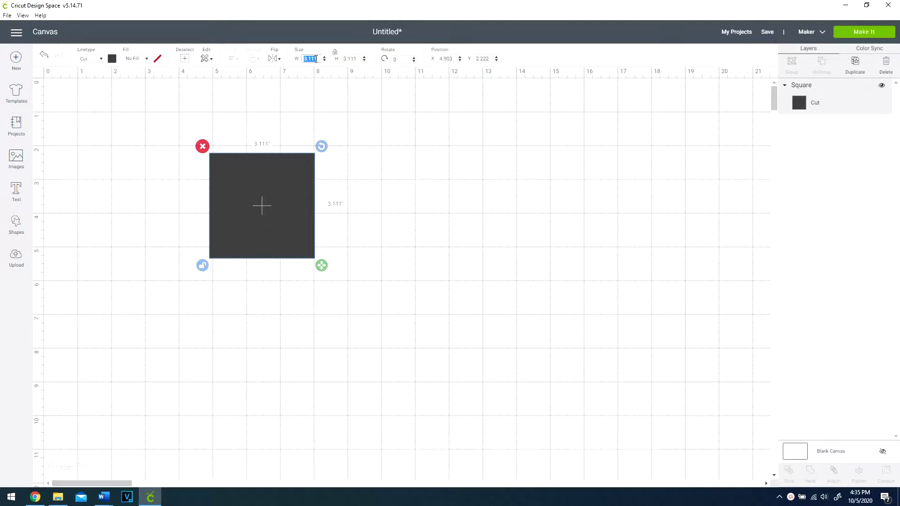
# Step: Set the square's width to 4.25 and height to 5.5 inches, and relock its proportions
pyautogui.write('5')
pyautogui.click(350, 59)
pyautogui.write('5')
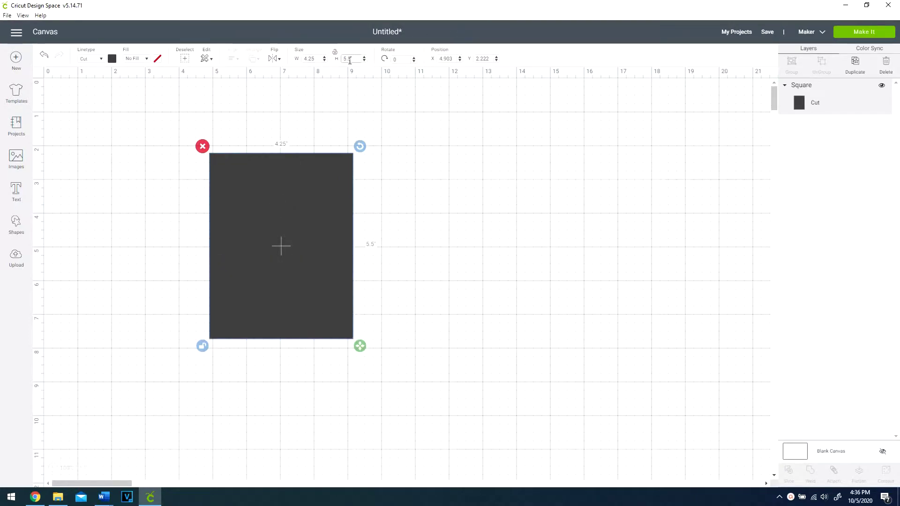
pyautogui.press('Return')
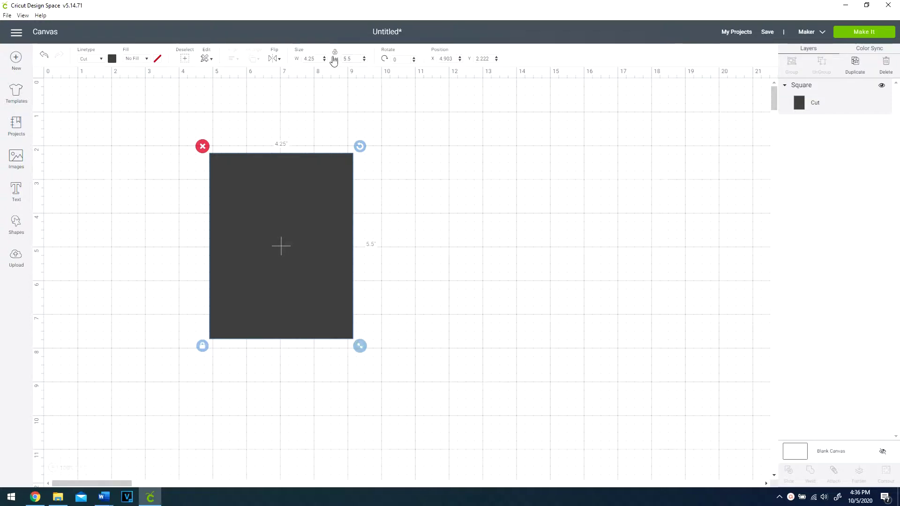
# Step: Duplicate the 4.25 by 5.5 inch rectangle and move both copies aside to the canvas area around 15 to 20 inches across
pyautogui.rightClick(317, 201)
pyautogui.click(346, 278)
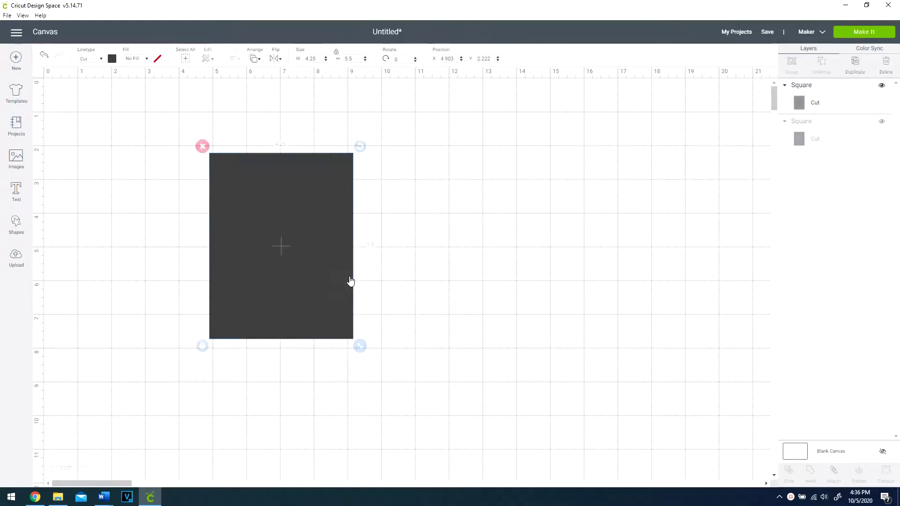
pyautogui.moveTo(346, 276); pyautogui.dragTo(713, 192)
pyautogui.moveTo(253, 293); pyautogui.dragTo(605, 263)
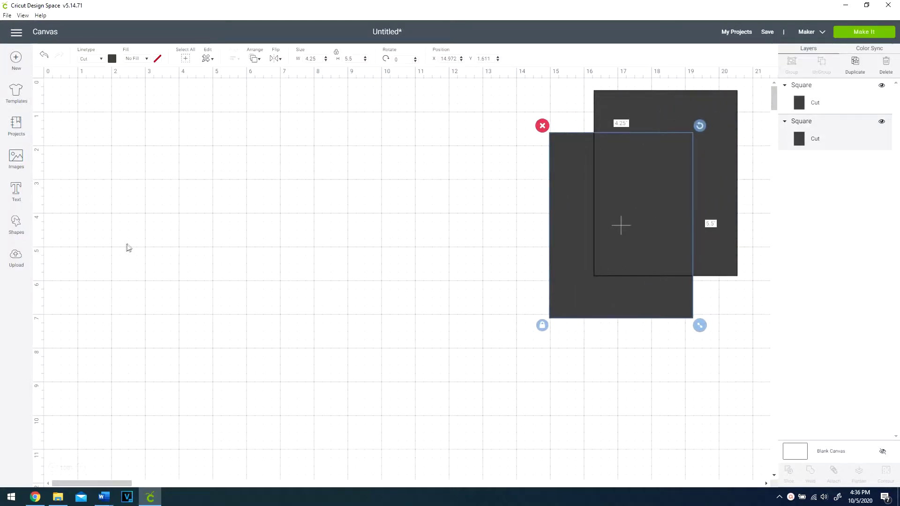
# Step: Insert a heart shape in the empty canvas area beside the two rectangles
pyautogui.click(51, 246)
pyautogui.click(19, 226)
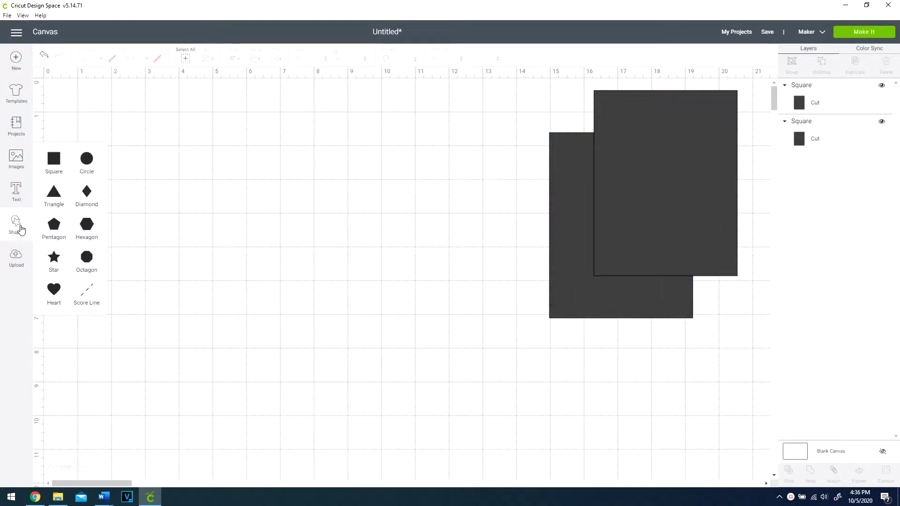
pyautogui.click(54, 289)
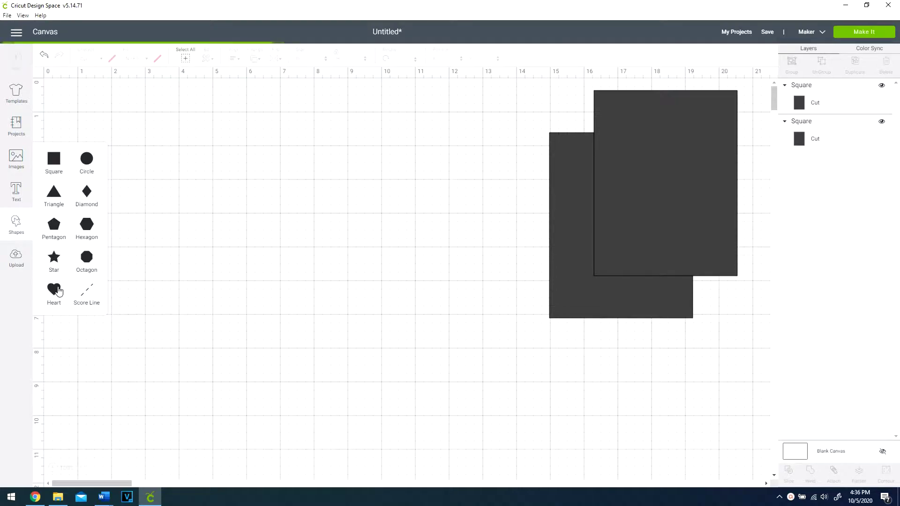
pyautogui.moveTo(122, 243); pyautogui.dragTo(201, 261)
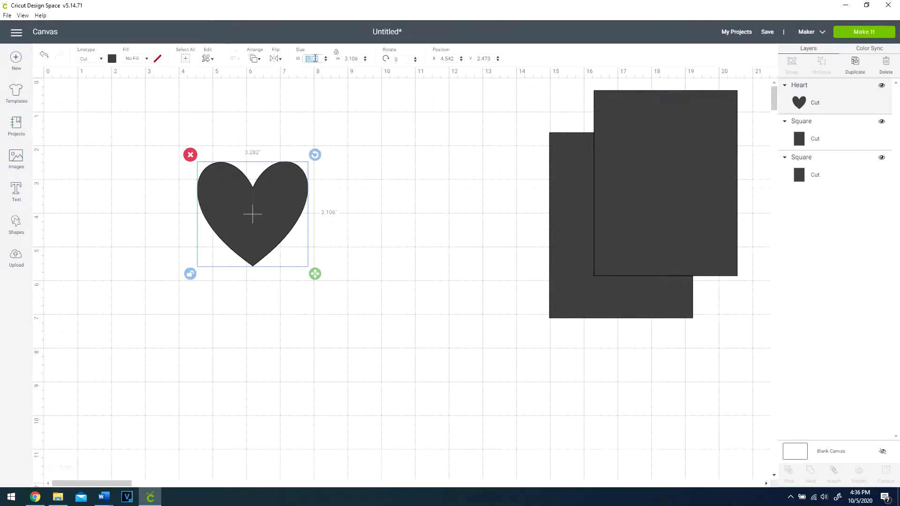
# Step: Set the heart's width and height to 0.5 inch each and relock its proportions
pyautogui.write('.5')
pyautogui.press('Return')
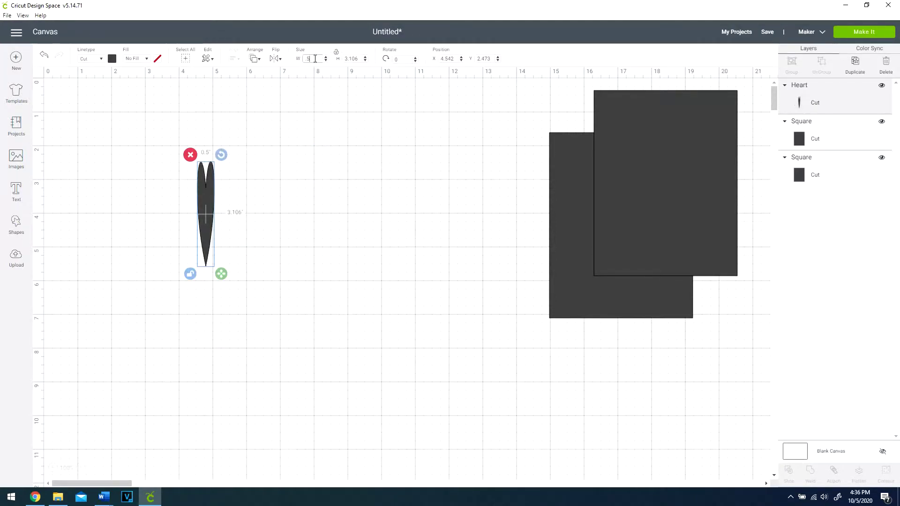
pyautogui.click(353, 59)
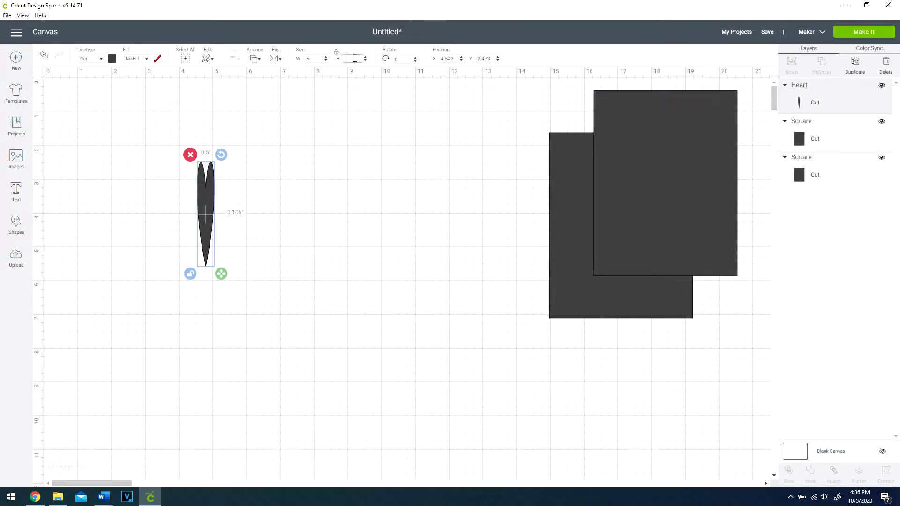
pyautogui.write('.5')
pyautogui.press('Return')
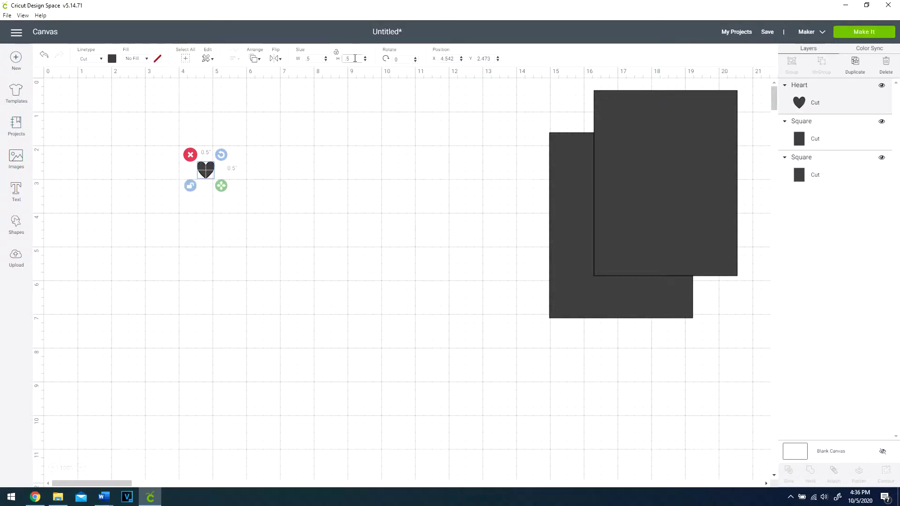
pyautogui.click(336, 53)
# Step: Duplicate the heart, duplicate the resulting pair to make four hearts, and move the new pair below the first
pyautogui.rightClick(207, 172)
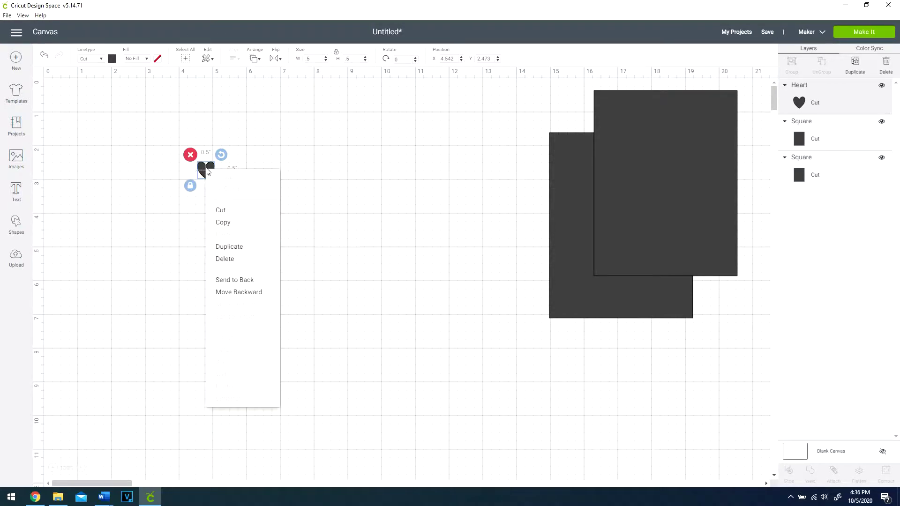
pyautogui.click(234, 252)
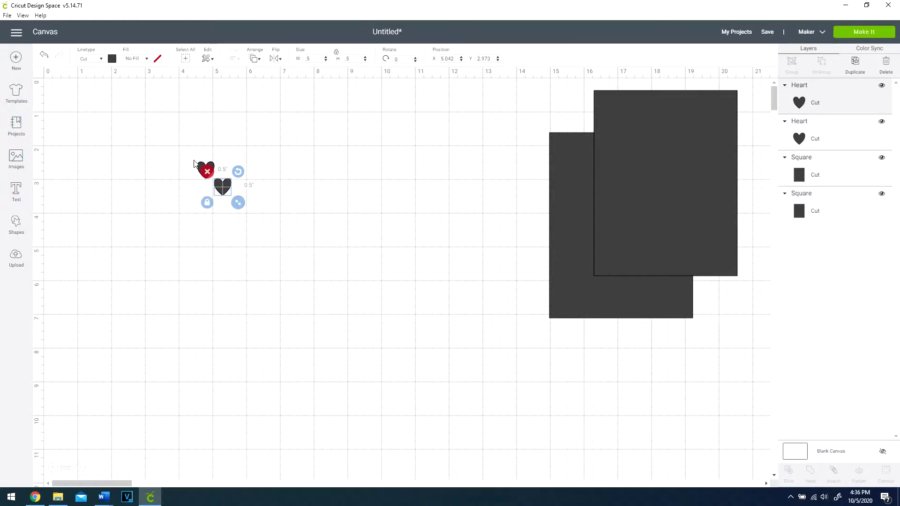
pyautogui.click(209, 164)
pyautogui.moveTo(186, 154); pyautogui.dragTo(230, 193)
pyautogui.rightClick(230, 193)
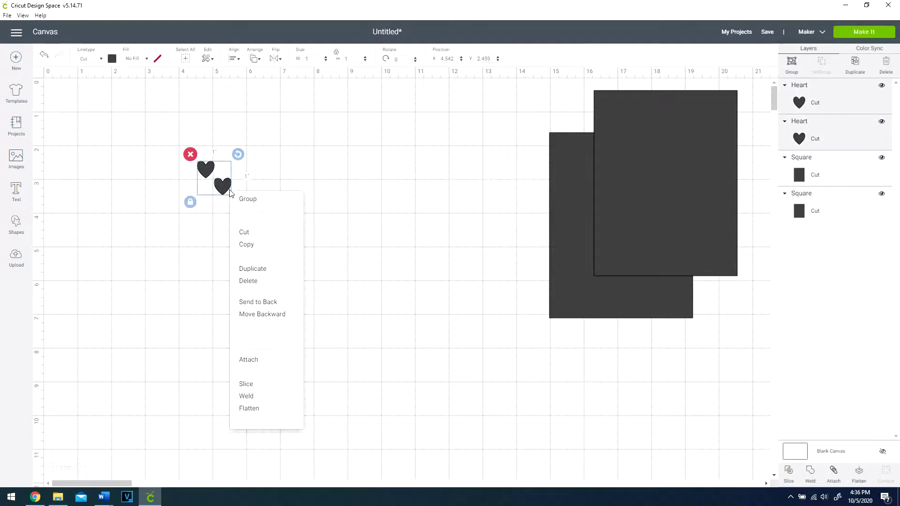
pyautogui.click(253, 269)
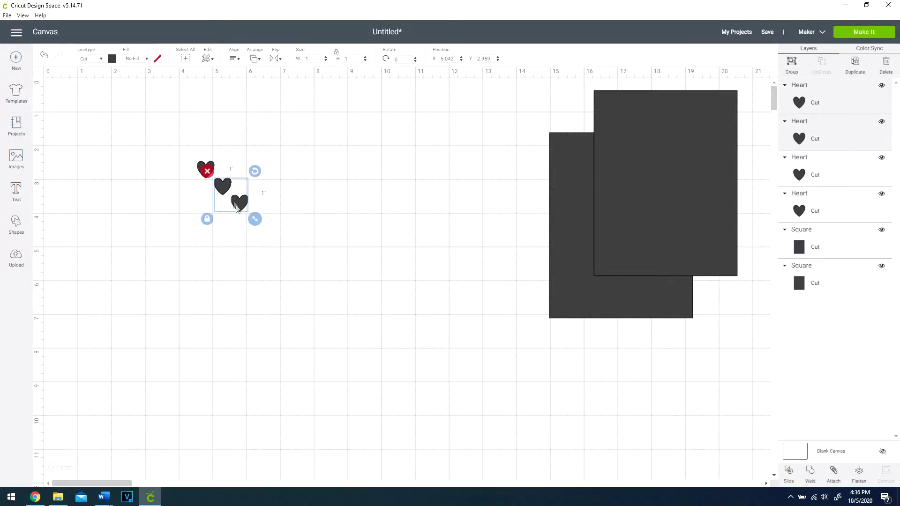
pyautogui.moveTo(245, 220); pyautogui.dragTo(220, 253)
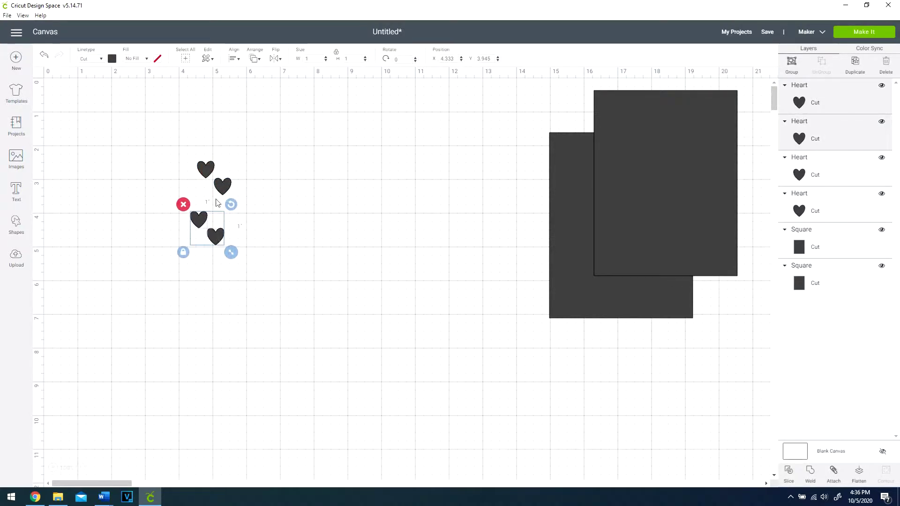
# Step: Position the uppermost heart at X 0, Y 0
pyautogui.click(204, 173)
pyautogui.click(447, 57)
pyautogui.write('0')
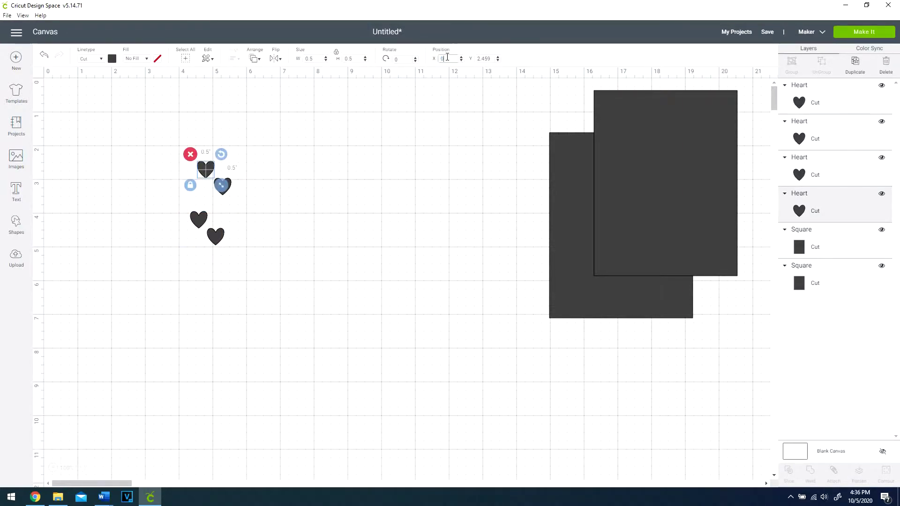
pyautogui.press('Return')
pyautogui.click(484, 58)
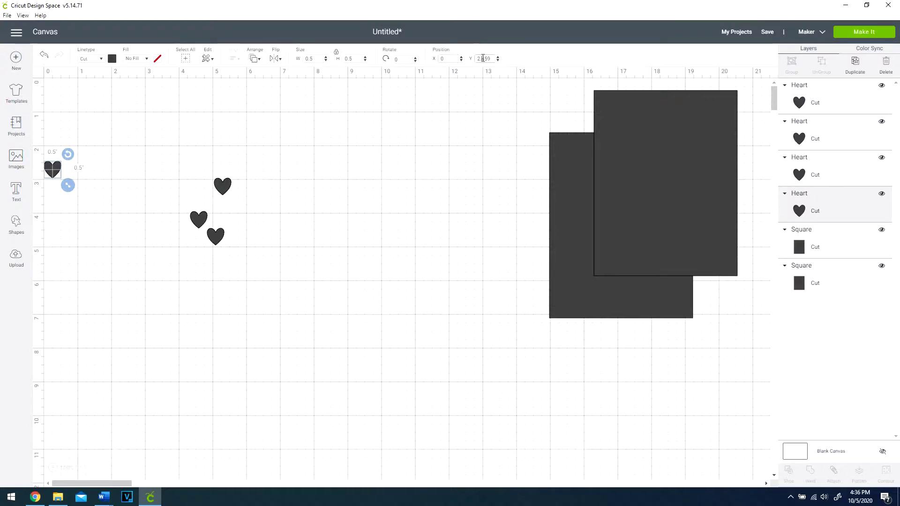
pyautogui.write('0')
pyautogui.press('Return')
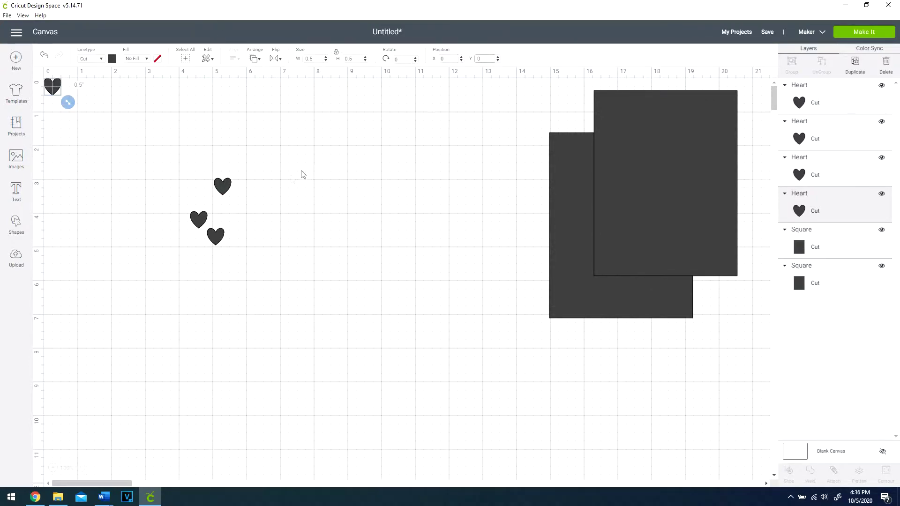
# Step: Position the second heart at X 0.75, Y 0, beside the first one
pyautogui.click(223, 186)
pyautogui.click(451, 58)
pyautogui.write('.75')
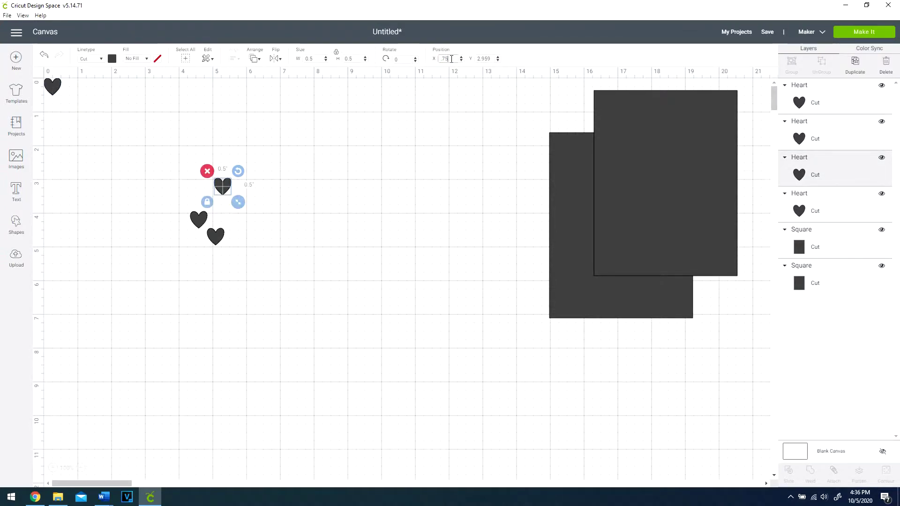
pyautogui.press('Return')
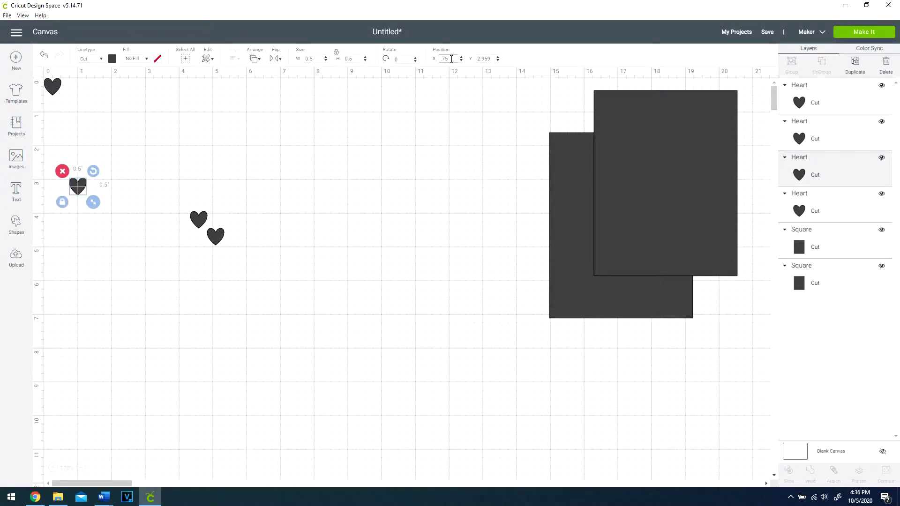
pyautogui.click(484, 57)
pyautogui.write('0')
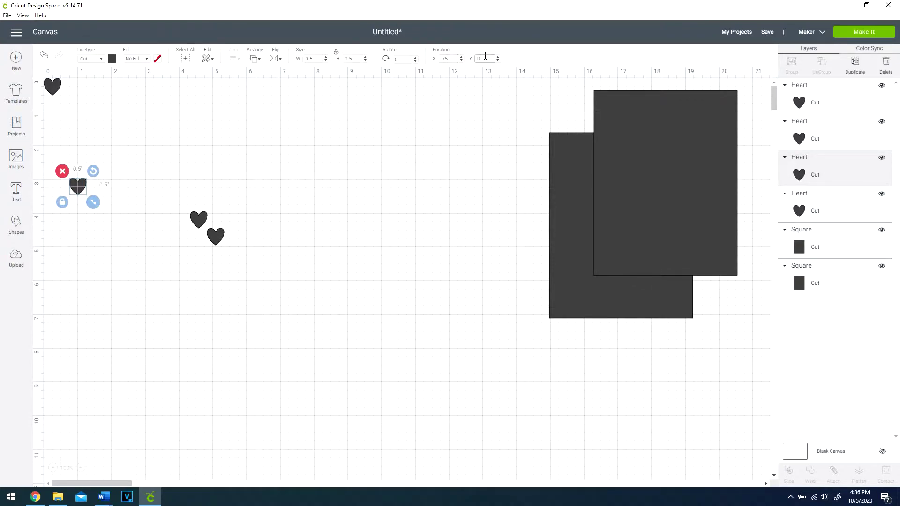
pyautogui.press('Return')
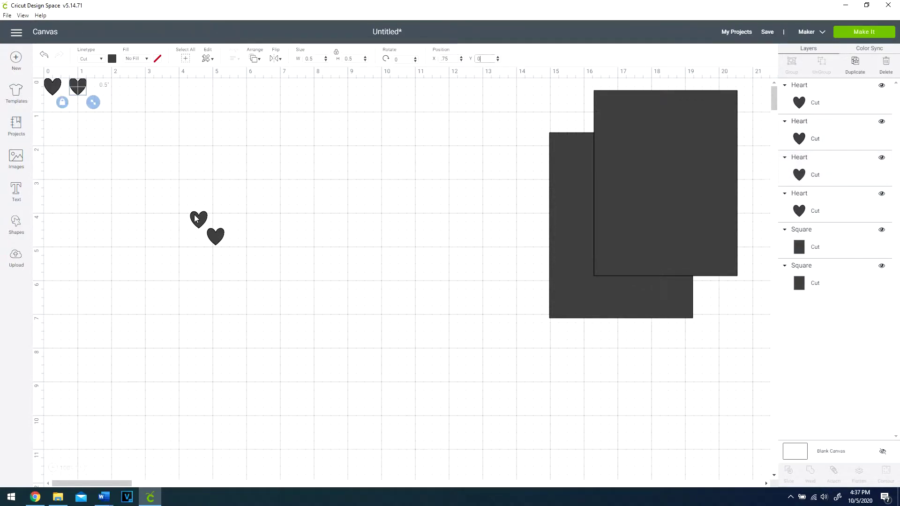
# Step: Position the third heart at X 1.5, Y 0
pyautogui.click(198, 217)
pyautogui.click(454, 56)
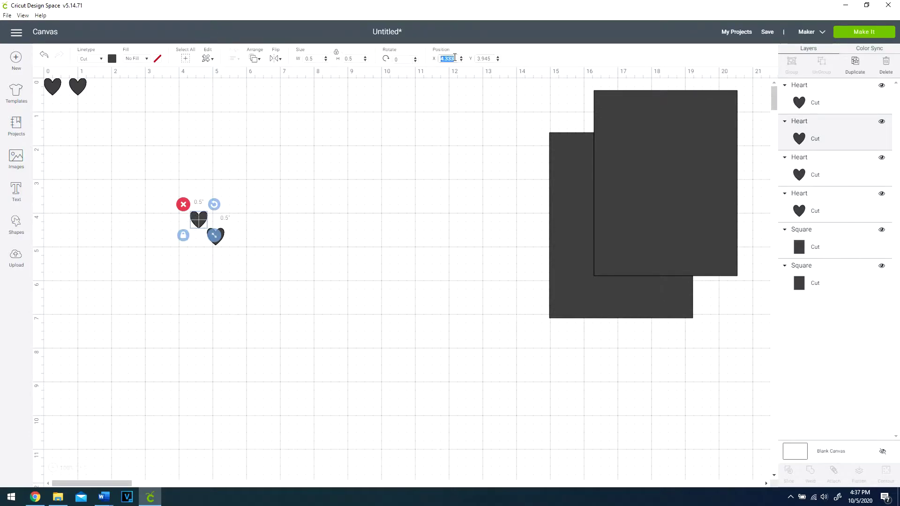
pyautogui.write('1.5')
pyautogui.press('Return')
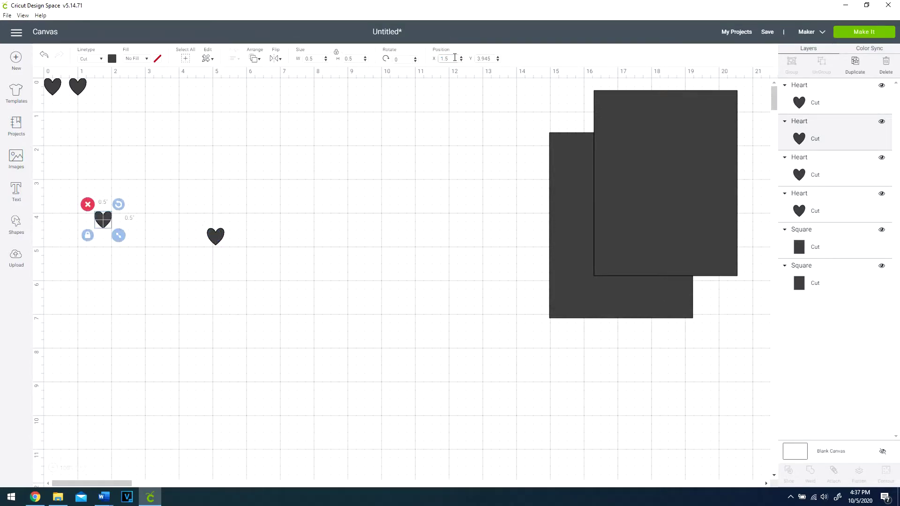
pyautogui.click(483, 59)
pyautogui.write('0')
pyautogui.press('Return')
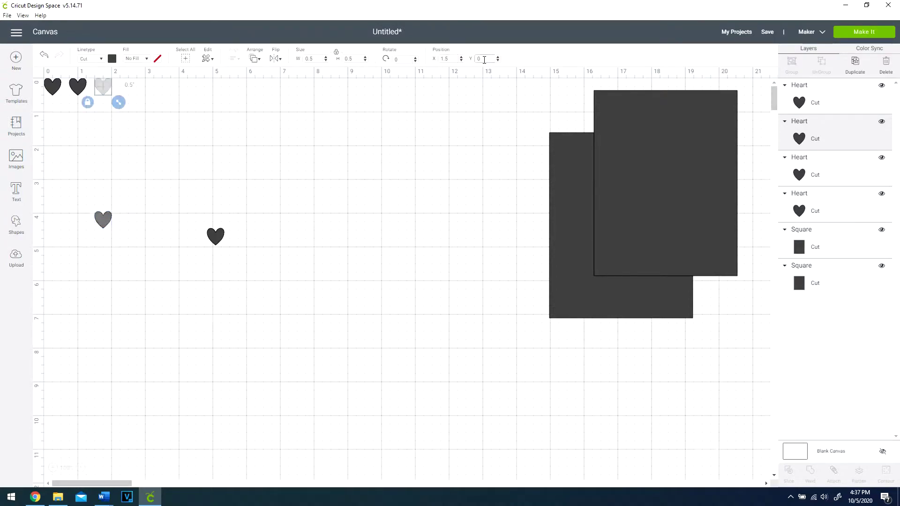
# Step: Position the last loose heart at X 2.25, Y 0 to complete the row of four
pyautogui.click(216, 236)
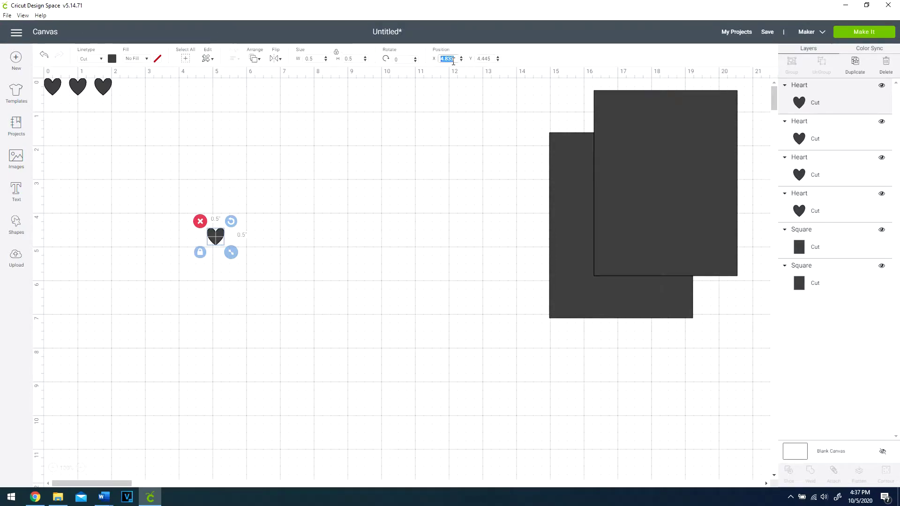
pyautogui.write('2.25')
pyautogui.press('Return')
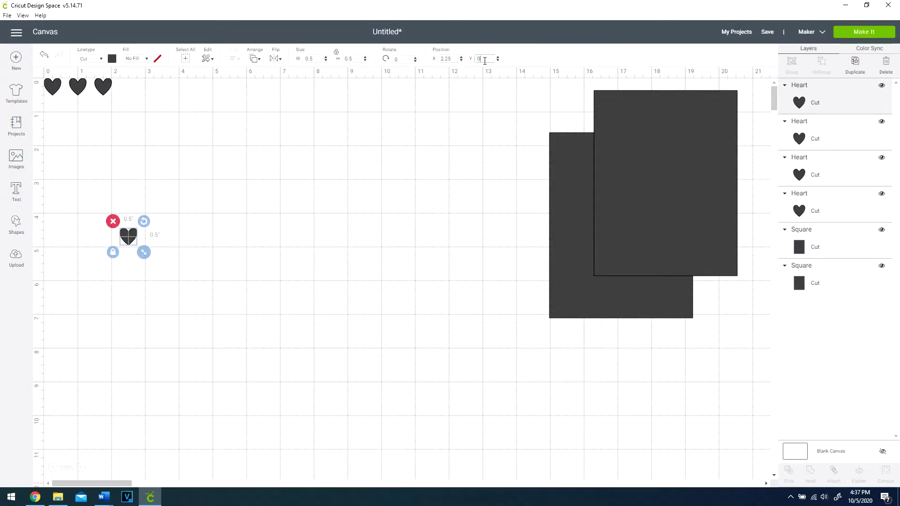
pyautogui.click(484, 60)
pyautogui.write('0')
pyautogui.press('Return')
pyautogui.click(238, 115)
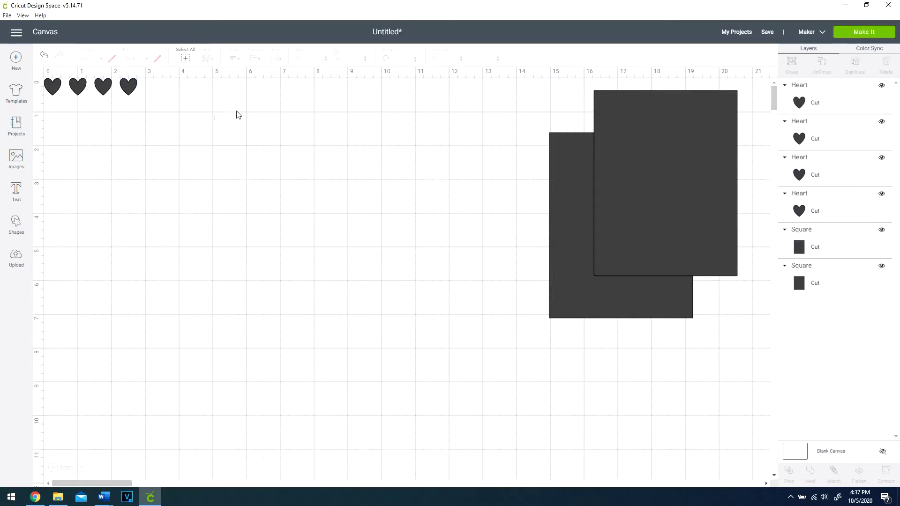
# Step: Attach the four hearts in the row to each other
pyautogui.moveTo(166, 93); pyautogui.dragTo(50, 86)
pyautogui.rightClick(51, 88)
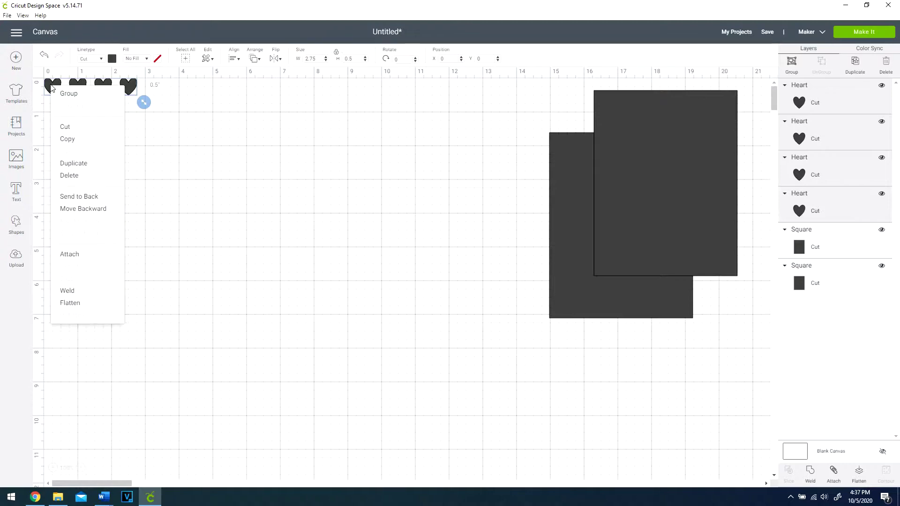
pyautogui.click(75, 255)
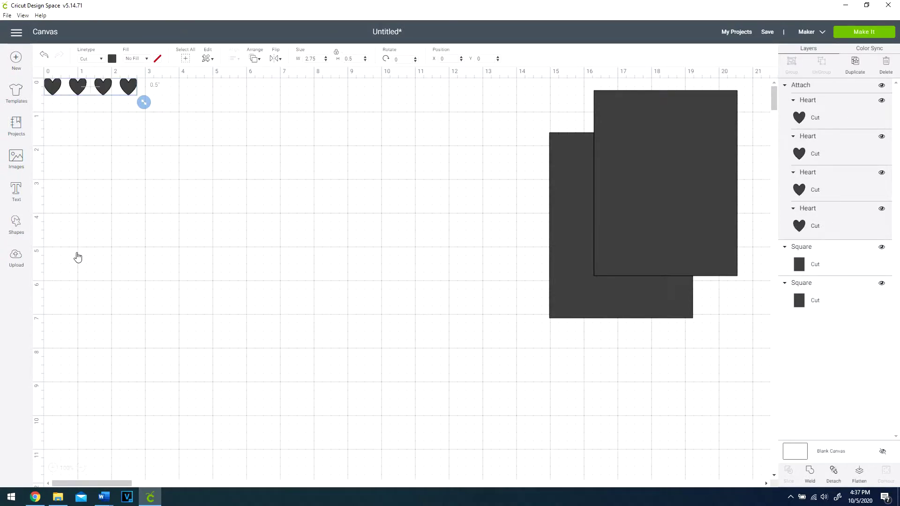
# Step: Duplicate the attached row of hearts three times to make four rows
pyautogui.rightClick(127, 88)
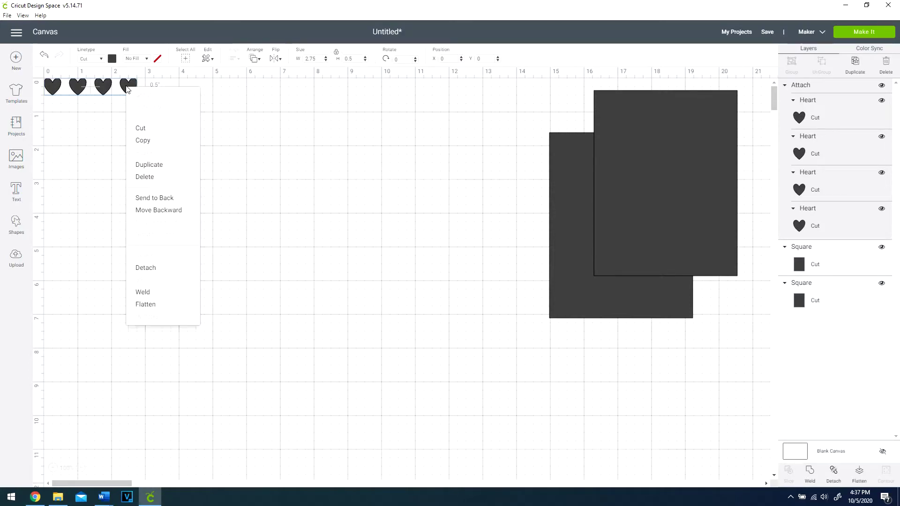
pyautogui.click(148, 165)
pyautogui.rightClick(143, 107)
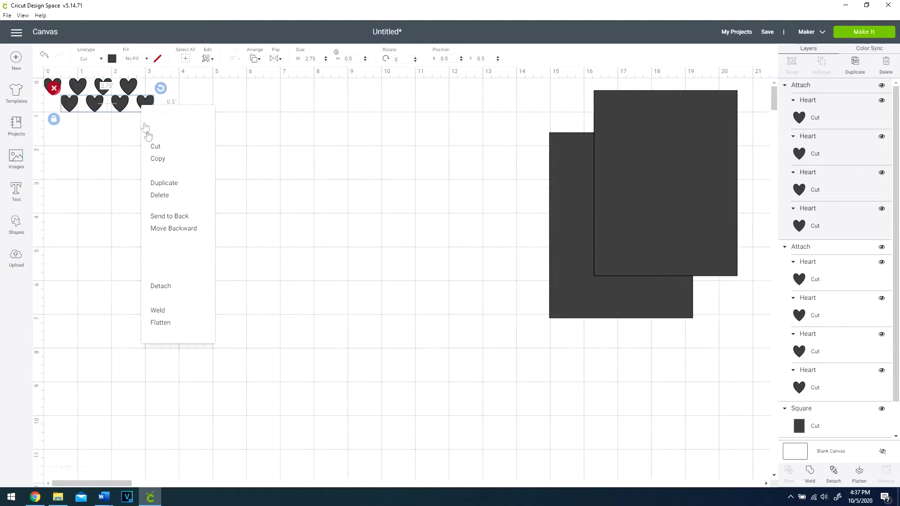
pyautogui.click(166, 183)
pyautogui.rightClick(164, 138)
pyautogui.click(180, 200)
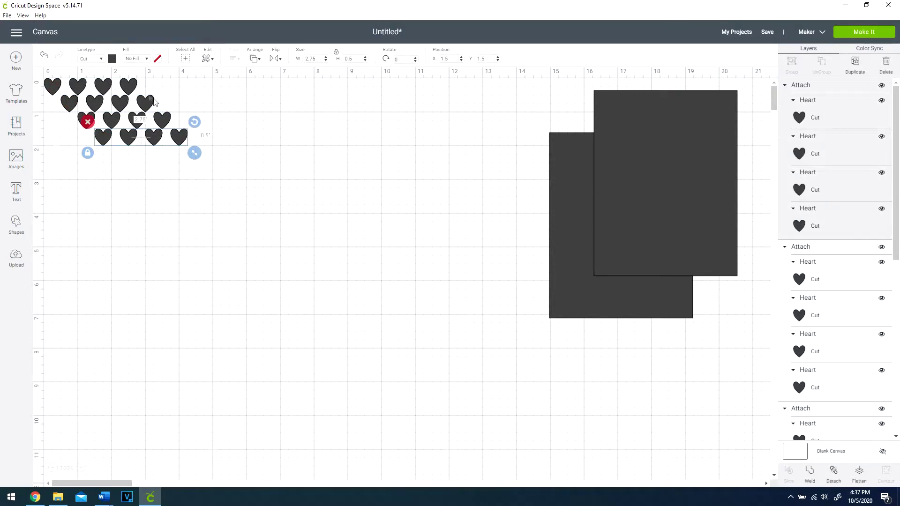
# Step: Move the fourth and third heart rows down, away from the upper two rows
pyautogui.moveTo(141, 138); pyautogui.dragTo(133, 171)
pyautogui.click(121, 120)
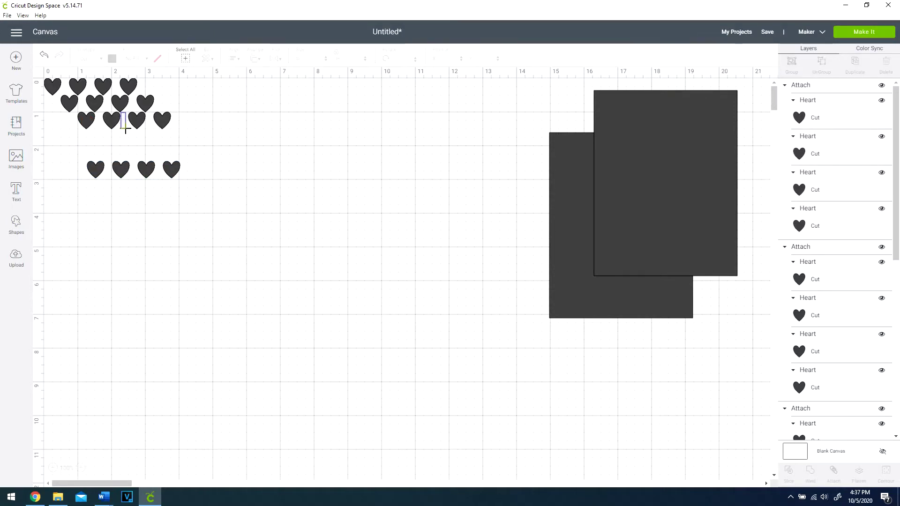
pyautogui.moveTo(134, 120); pyautogui.dragTo(129, 149)
# Step: Move the third heart row down out of the way and position the second row at X 0, Y 0.75
pyautogui.click(147, 116)
pyautogui.click(145, 104)
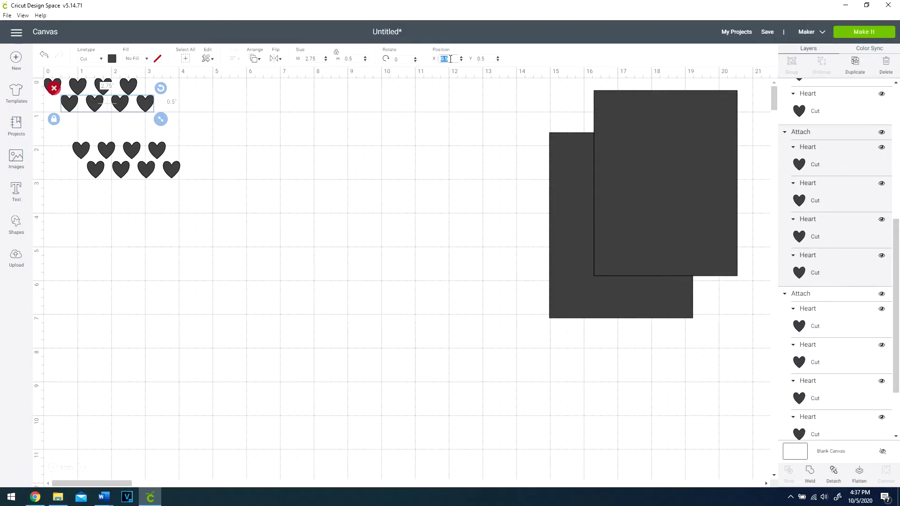
pyautogui.write('0')
pyautogui.click(494, 58)
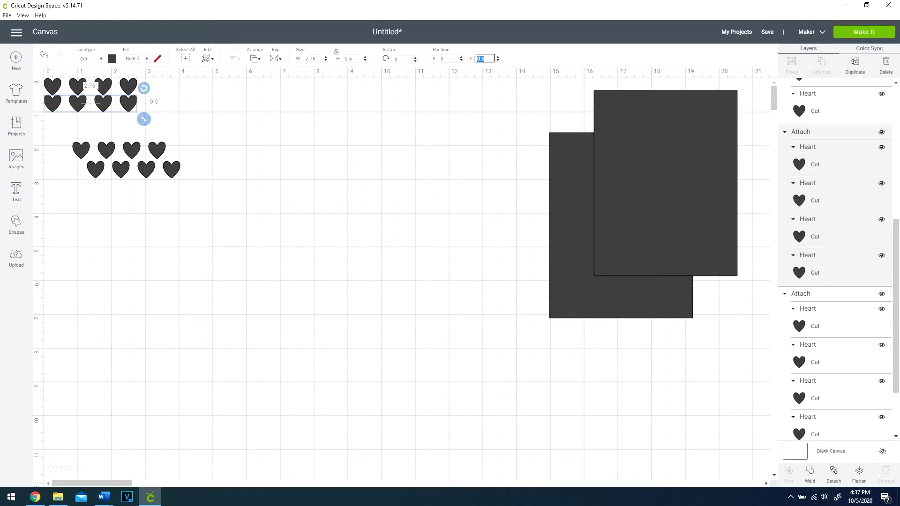
pyautogui.press('BackSpace')
pyautogui.press('Return')
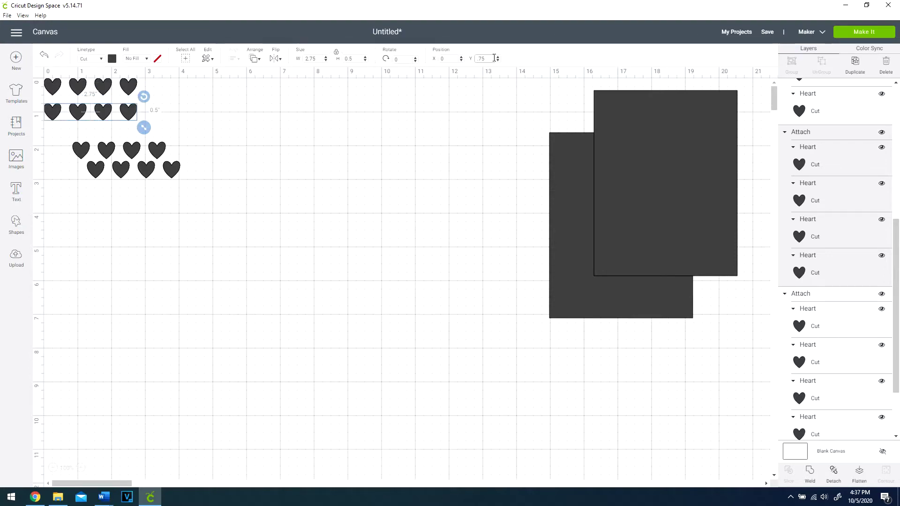
# Step: Position the third heart row at X 0, Y 1.5
pyautogui.click(157, 153)
pyautogui.doubleClick(447, 59)
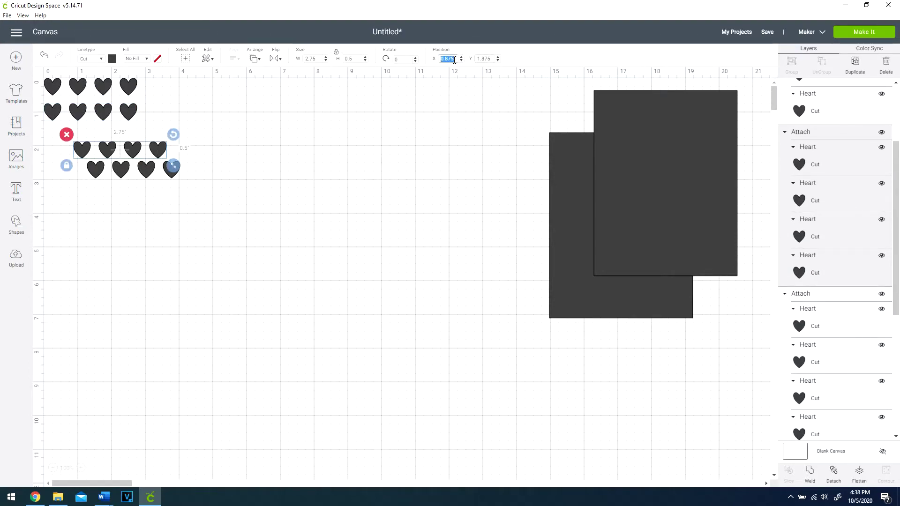
pyautogui.doubleClick(484, 59)
pyautogui.write('1.5')
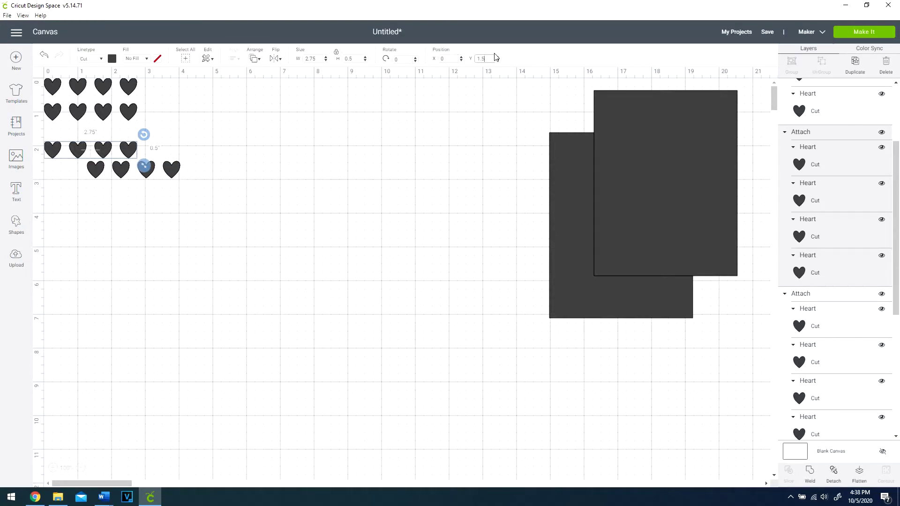
pyautogui.press('Return')
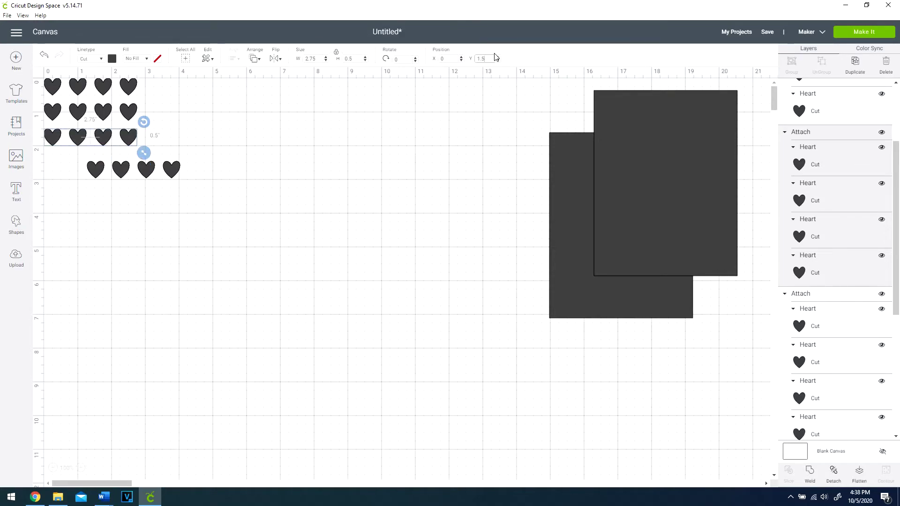
pyautogui.click(346, 174)
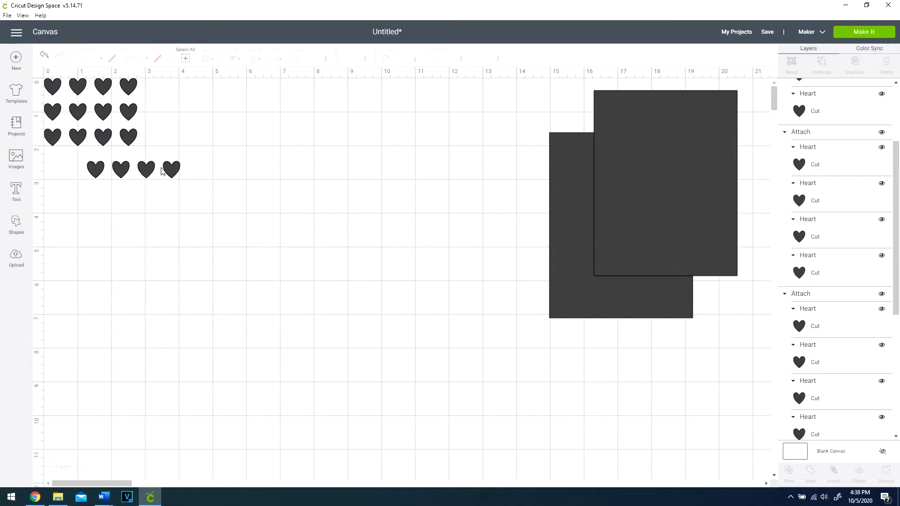
# Step: Position the fourth heart row at X 0, Y 2.25 to complete the four-by-four grid
pyautogui.click(171, 169)
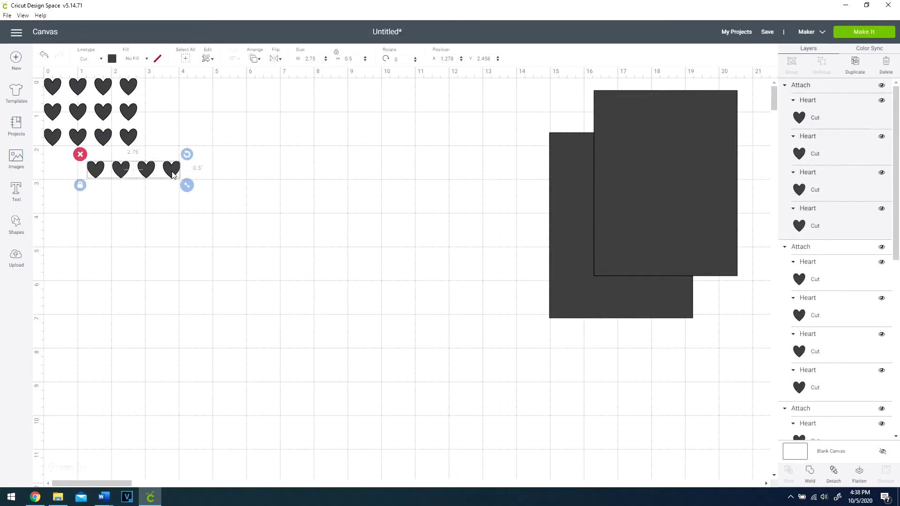
pyautogui.click(447, 58)
pyautogui.write('0')
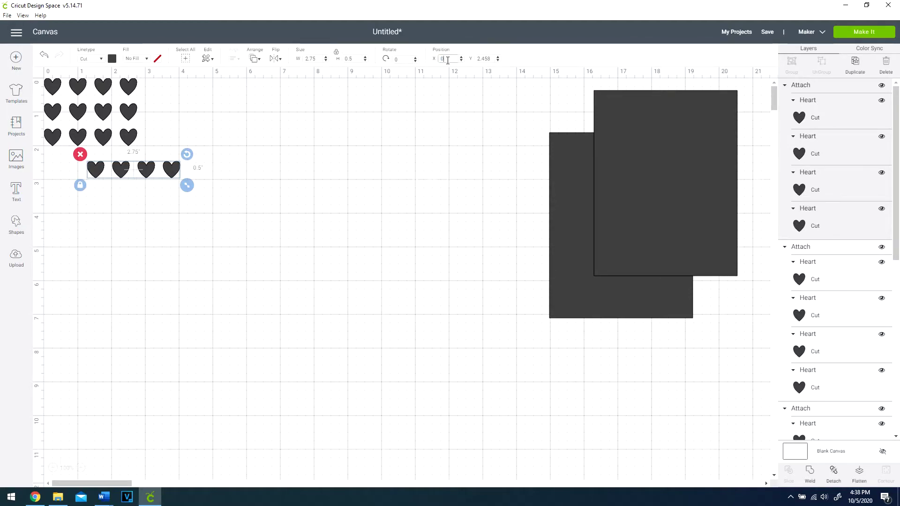
pyautogui.press('Return')
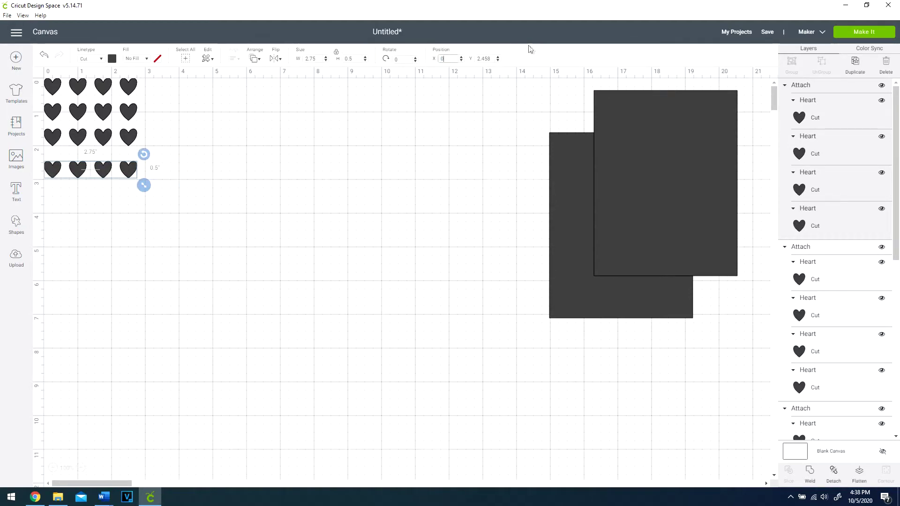
pyautogui.click(478, 59)
pyautogui.press('Return')
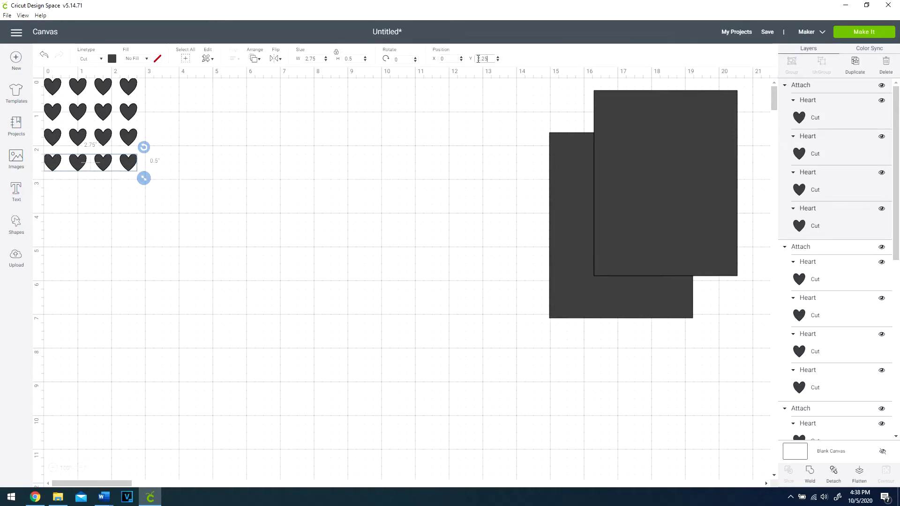
# Step: Weld all four heart rows into a single pattern
pyautogui.click(191, 162)
pyautogui.moveTo(144, 175); pyautogui.dragTo(43, 78)
pyautogui.rightClick(59, 93)
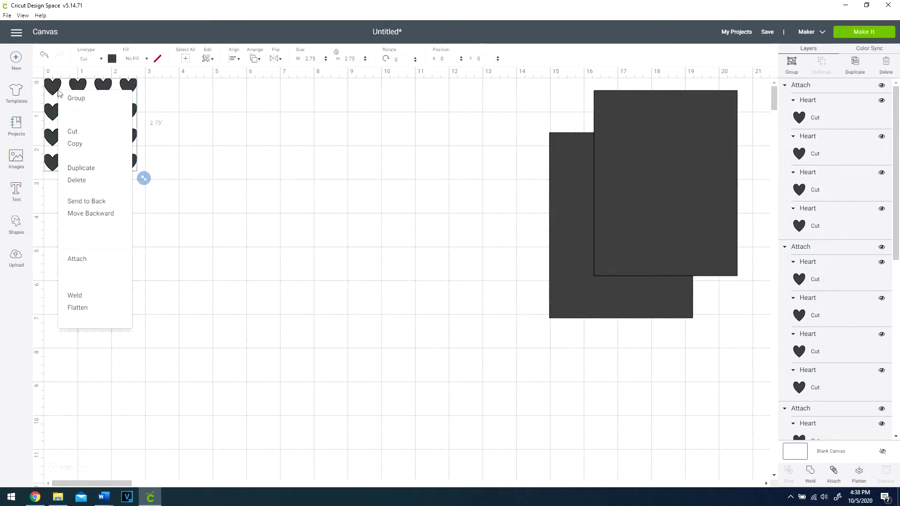
pyautogui.click(75, 295)
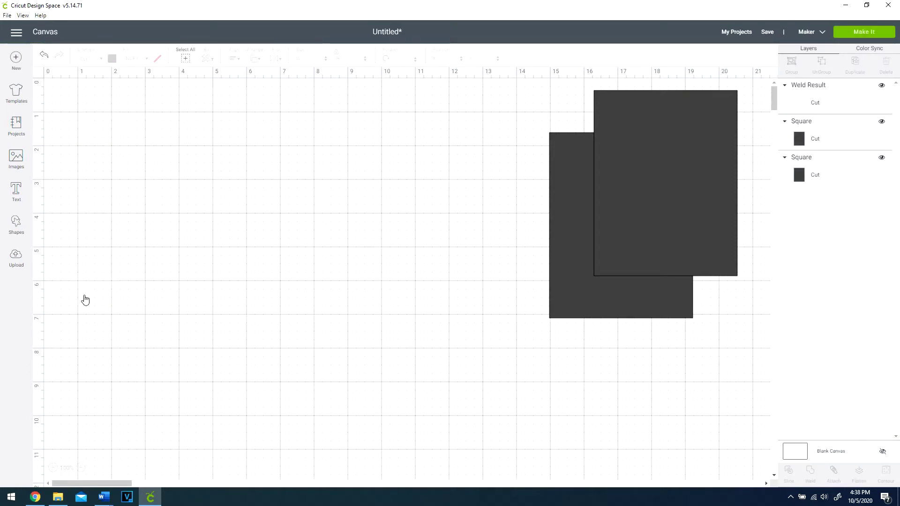
# Step: Duplicate the welded heart pattern and move the two copies apart on the empty canvas
pyautogui.moveTo(130, 159); pyautogui.dragTo(181, 224)
pyautogui.rightClick(181, 212)
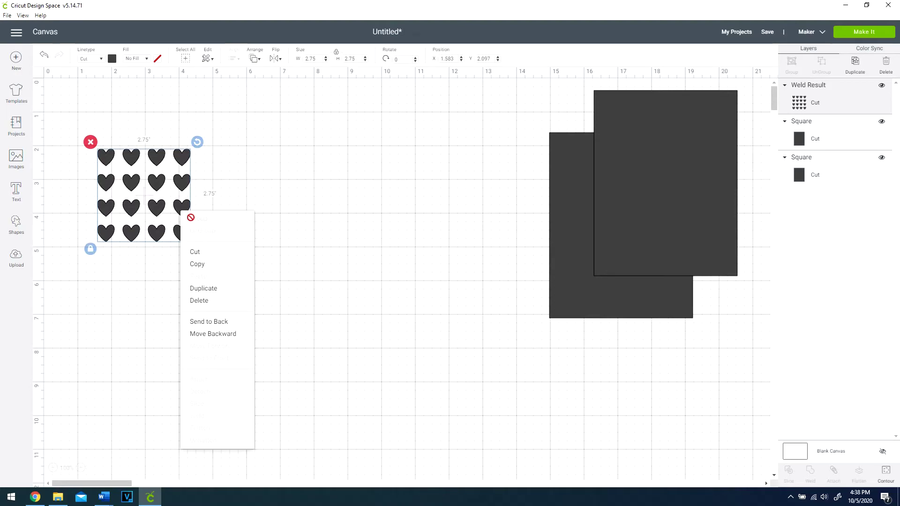
pyautogui.click(211, 294)
pyautogui.moveTo(195, 230); pyautogui.dragTo(501, 392)
pyautogui.click(209, 289)
# Step: Move one rectangle over a heart pattern and center the two on each other
pyautogui.moveTo(665, 203); pyautogui.dragTo(268, 213)
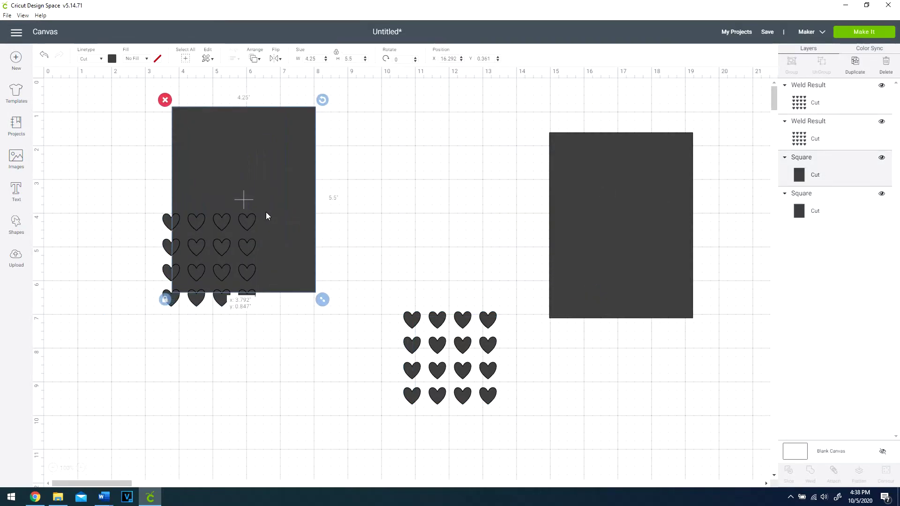
pyautogui.moveTo(132, 201); pyautogui.dragTo(302, 316)
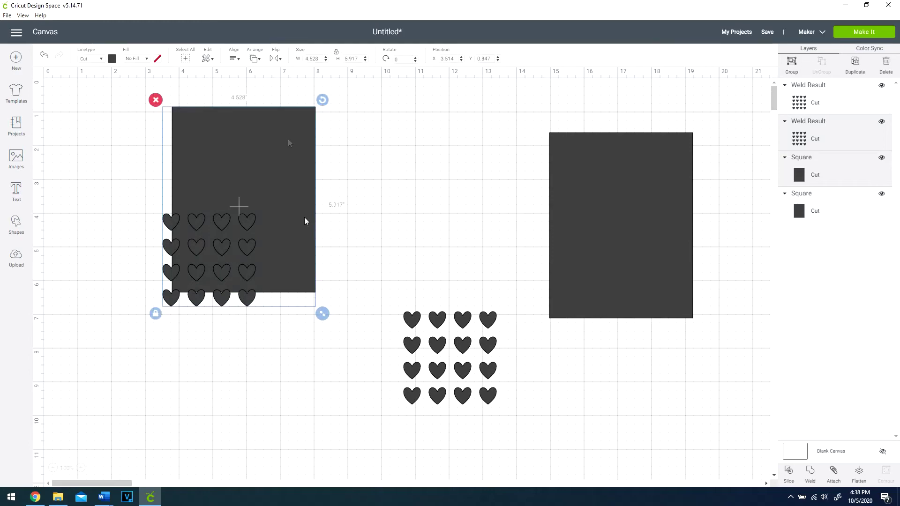
pyautogui.click(234, 61)
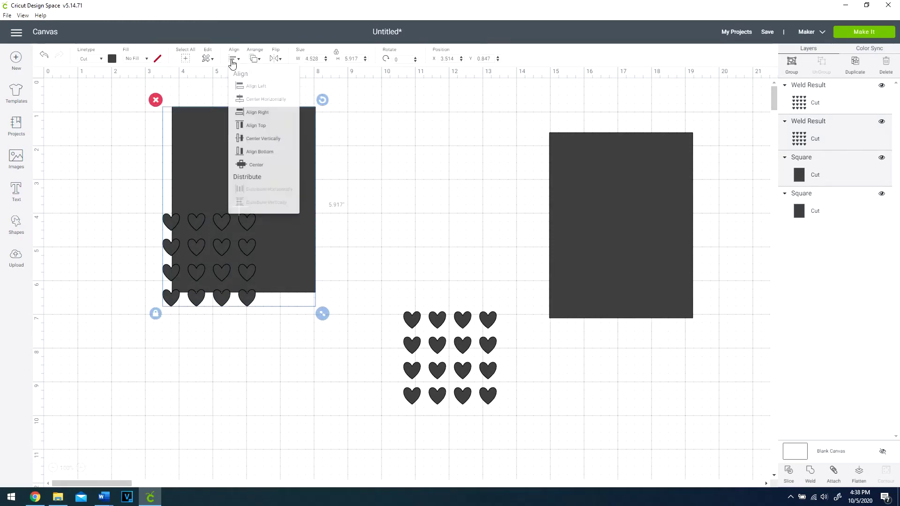
pyautogui.click(253, 165)
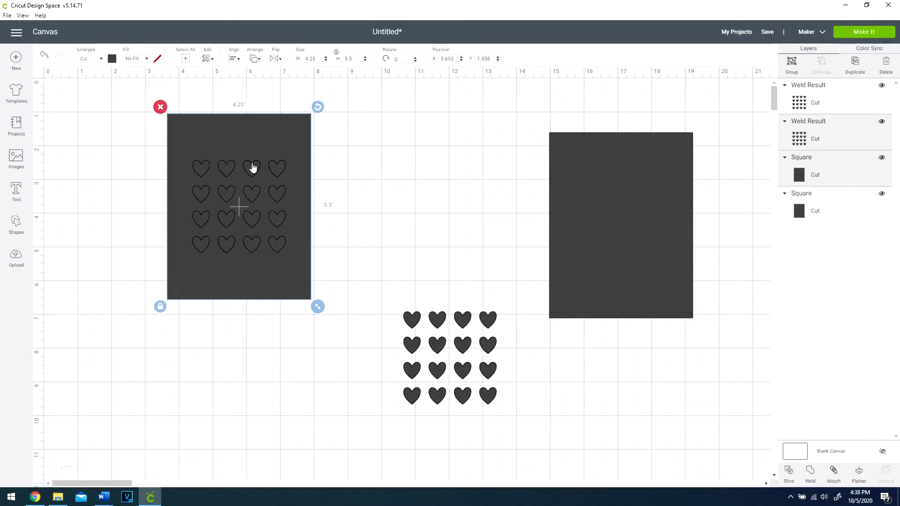
# Step: Slice the centered hearts out of the rectangle and delete both loose heart pieces
pyautogui.rightClick(252, 167)
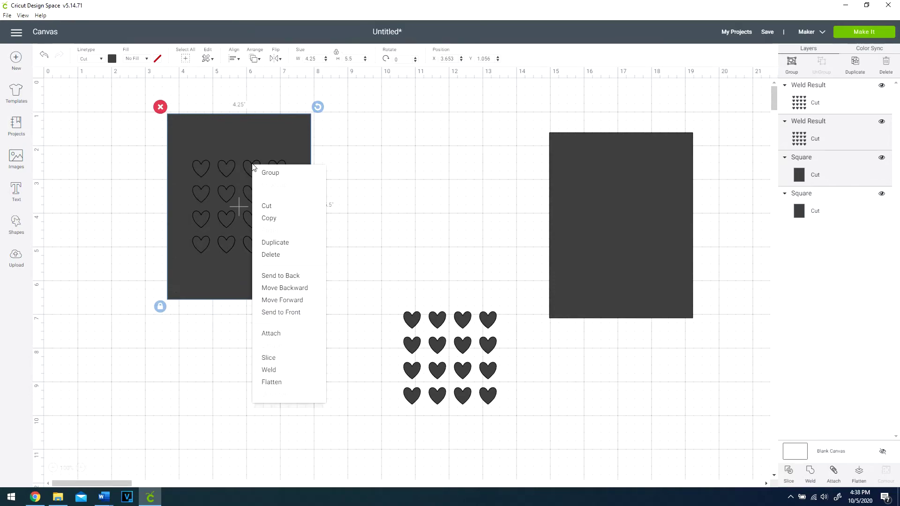
pyautogui.click(274, 360)
pyautogui.click(203, 195)
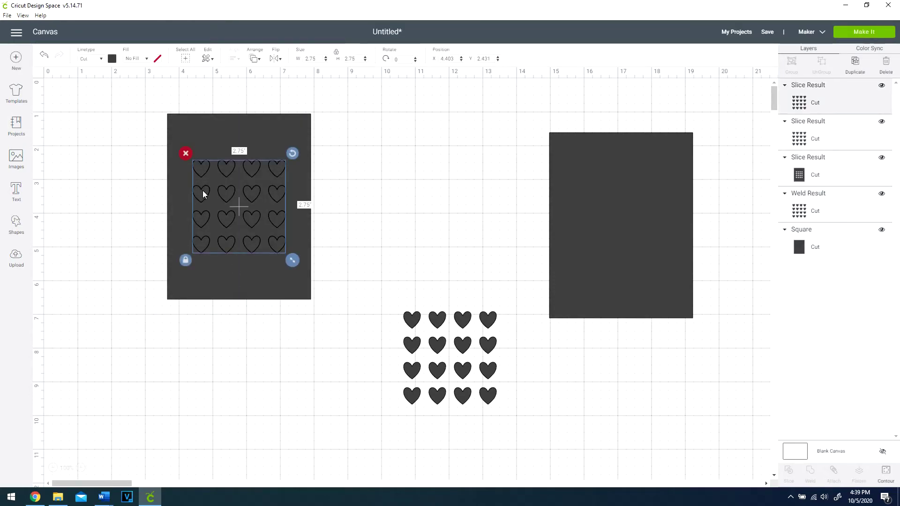
pyautogui.click(186, 154)
pyautogui.click(210, 198)
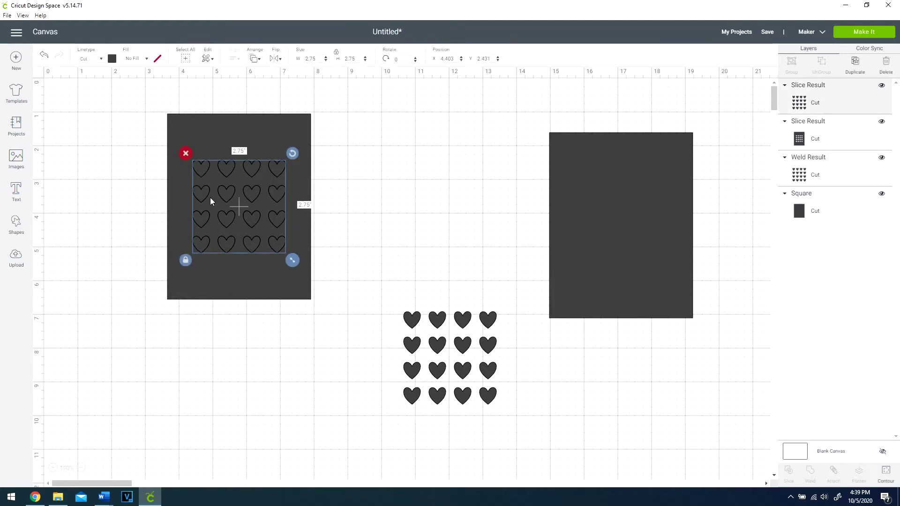
pyautogui.click(186, 153)
# Step: Move the sliced rectangle aside and position the uncut rectangle at X 0, Y 0
pyautogui.moveTo(212, 149); pyautogui.dragTo(736, 325)
pyautogui.moveTo(648, 249); pyautogui.dragTo(396, 220)
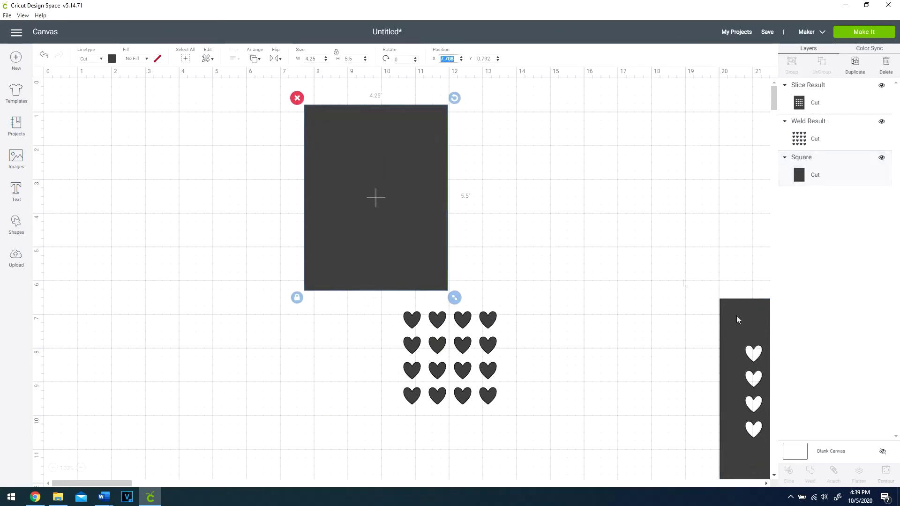
pyautogui.click(453, 55)
pyautogui.write('0')
pyautogui.press('Return')
pyautogui.press('Return')
# Step: Position the remaining heart pattern over the uncut rectangle at X 0, Y 0.75
pyautogui.click(436, 394)
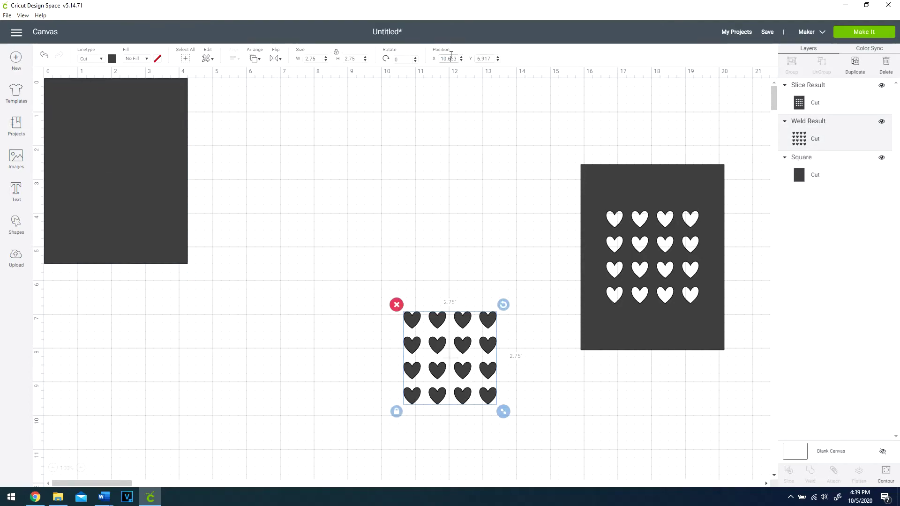
pyautogui.press('Return')
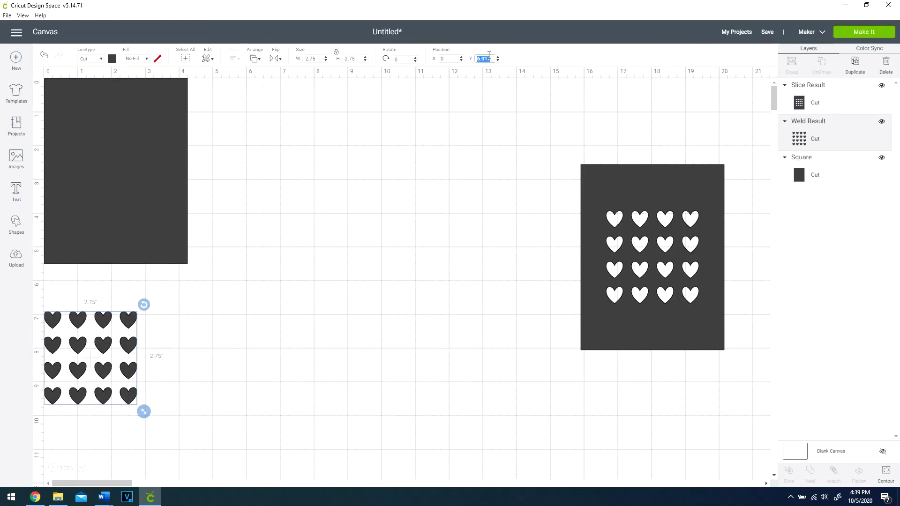
pyautogui.press('Return')
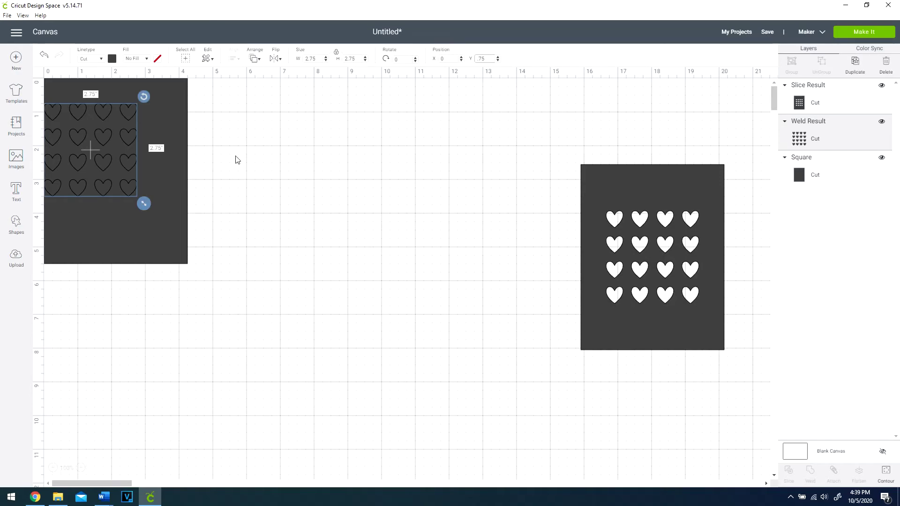
# Step: Center the heart pattern horizontally on the uncut rectangle, keeping its vertical offset
pyautogui.click(253, 307)
pyautogui.moveTo(250, 284); pyautogui.dragTo(96, 140)
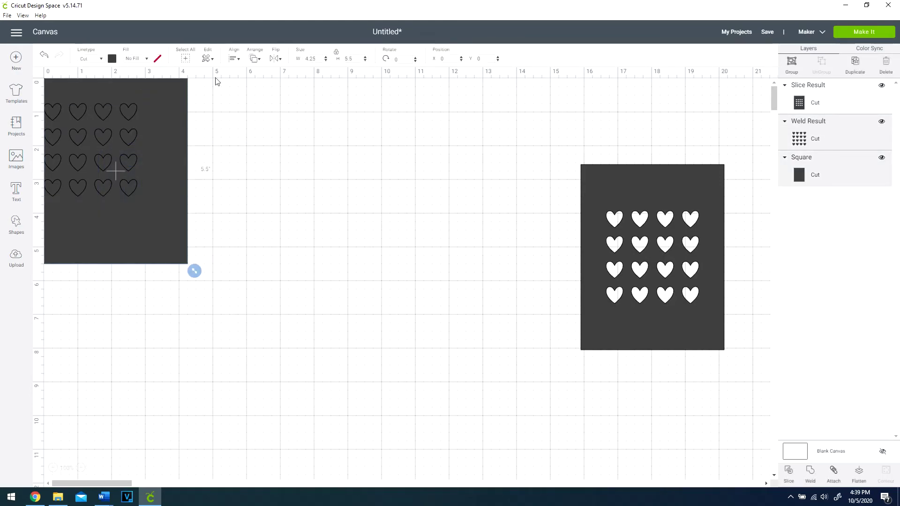
pyautogui.click(235, 59)
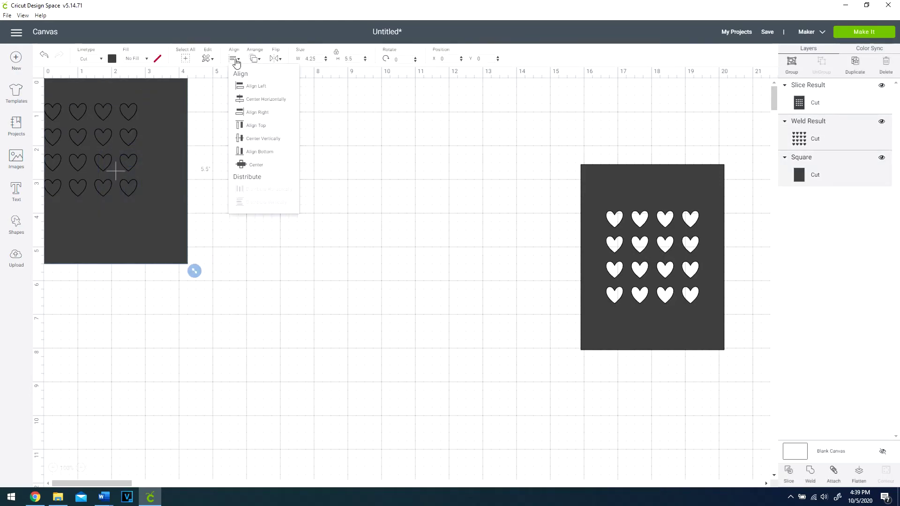
pyautogui.click(248, 101)
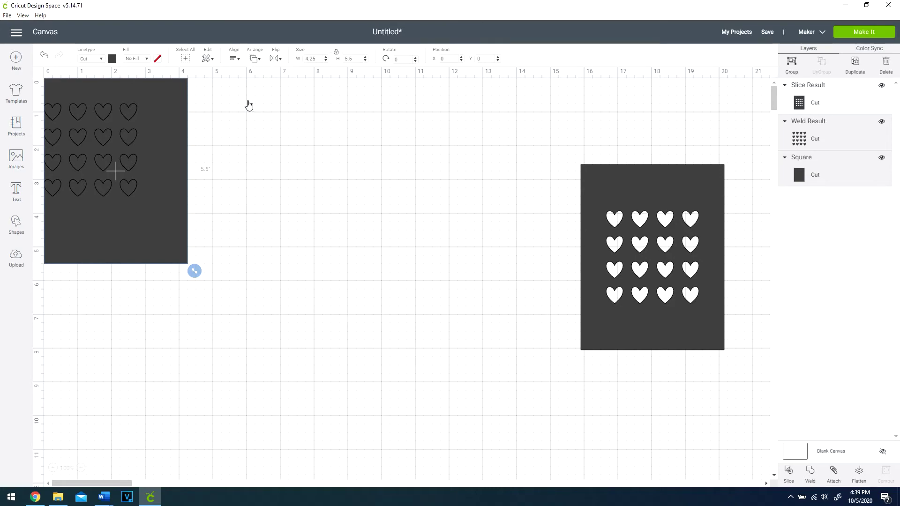
pyautogui.click(231, 58)
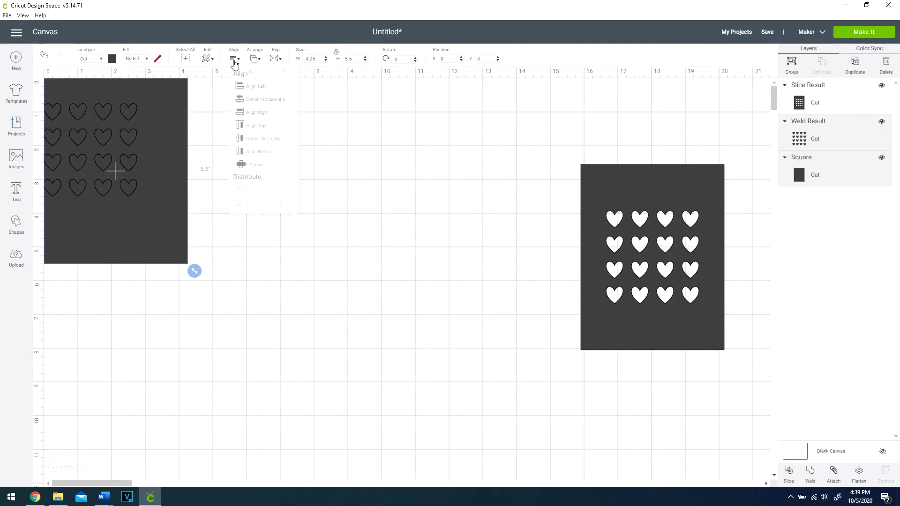
pyautogui.click(242, 101)
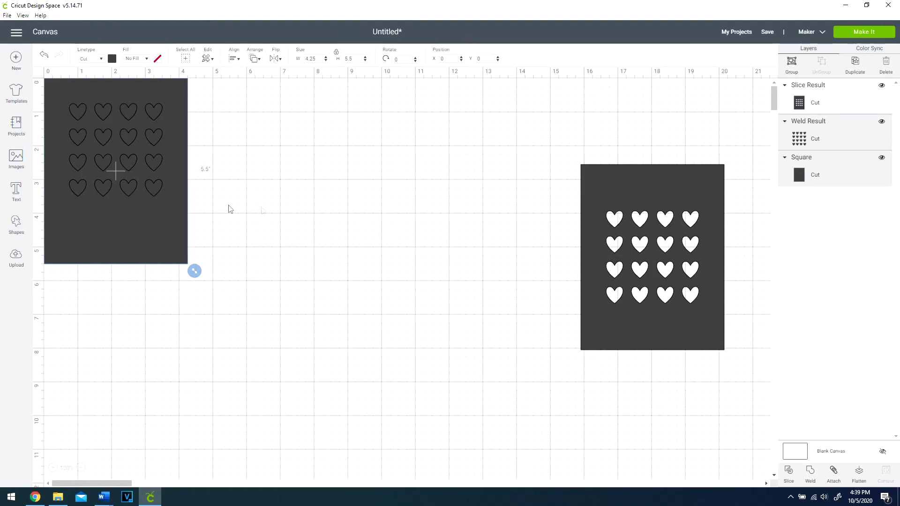
# Step: Slice the offset hearts out of the second rectangle and delete the loose heart pieces
pyautogui.rightClick(149, 205)
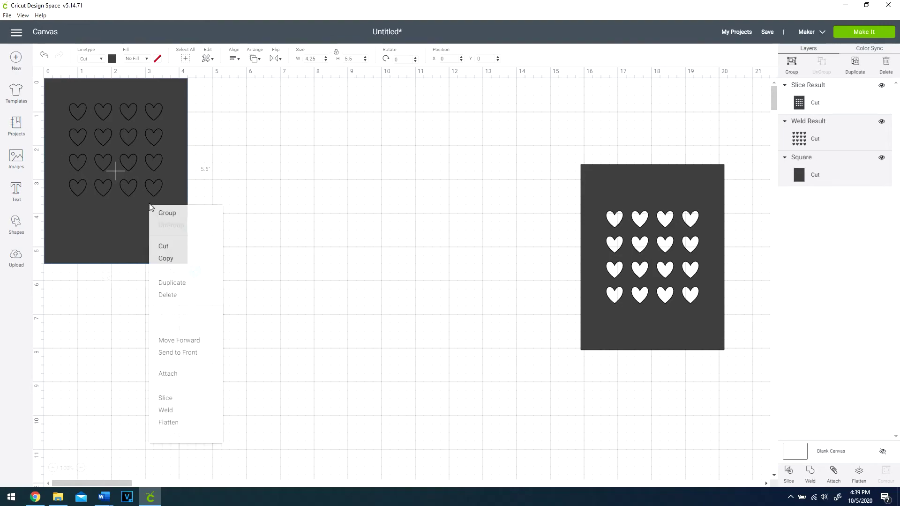
pyautogui.click(171, 405)
pyautogui.click(155, 184)
pyautogui.click(63, 97)
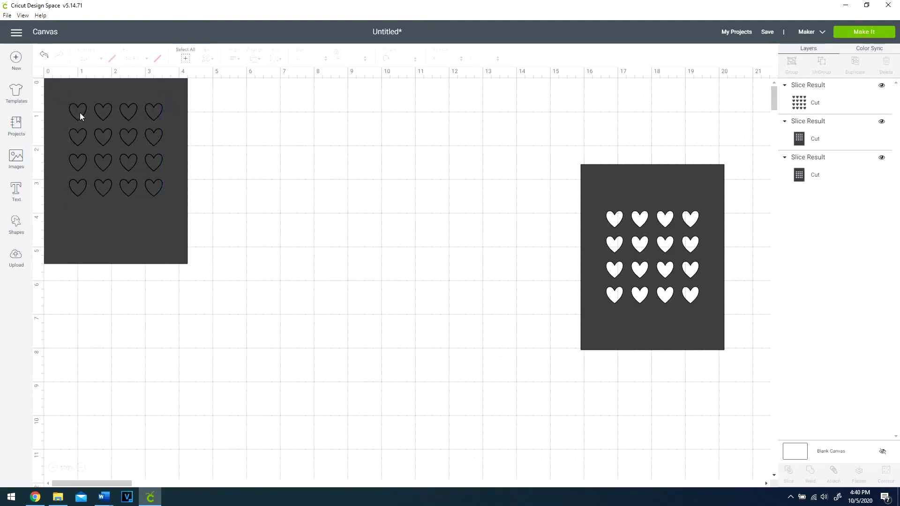
pyautogui.click(80, 112)
pyautogui.press('Delete')
# Step: Place the two heart-cut rectangles side by side near the middle of the canvas
pyautogui.moveTo(81, 113); pyautogui.dragTo(225, 163)
pyautogui.moveTo(605, 205); pyautogui.dragTo(359, 163)
pyautogui.click(431, 384)
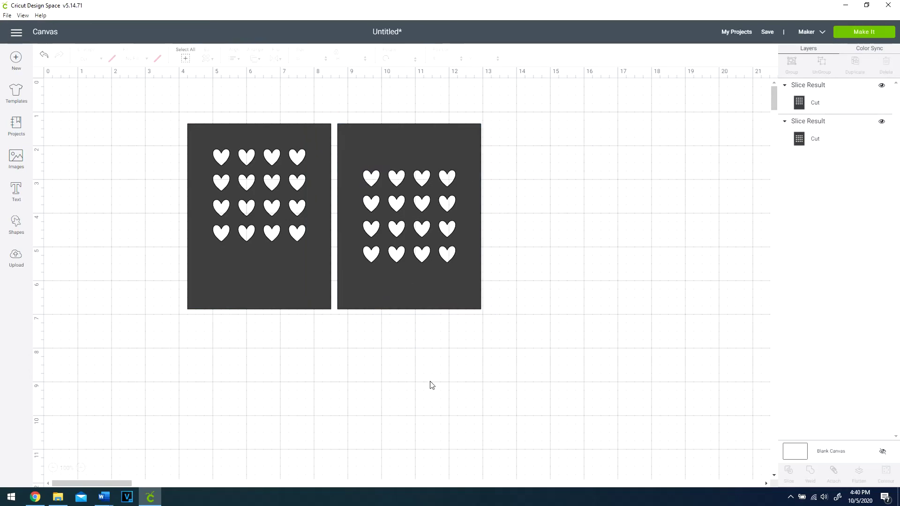